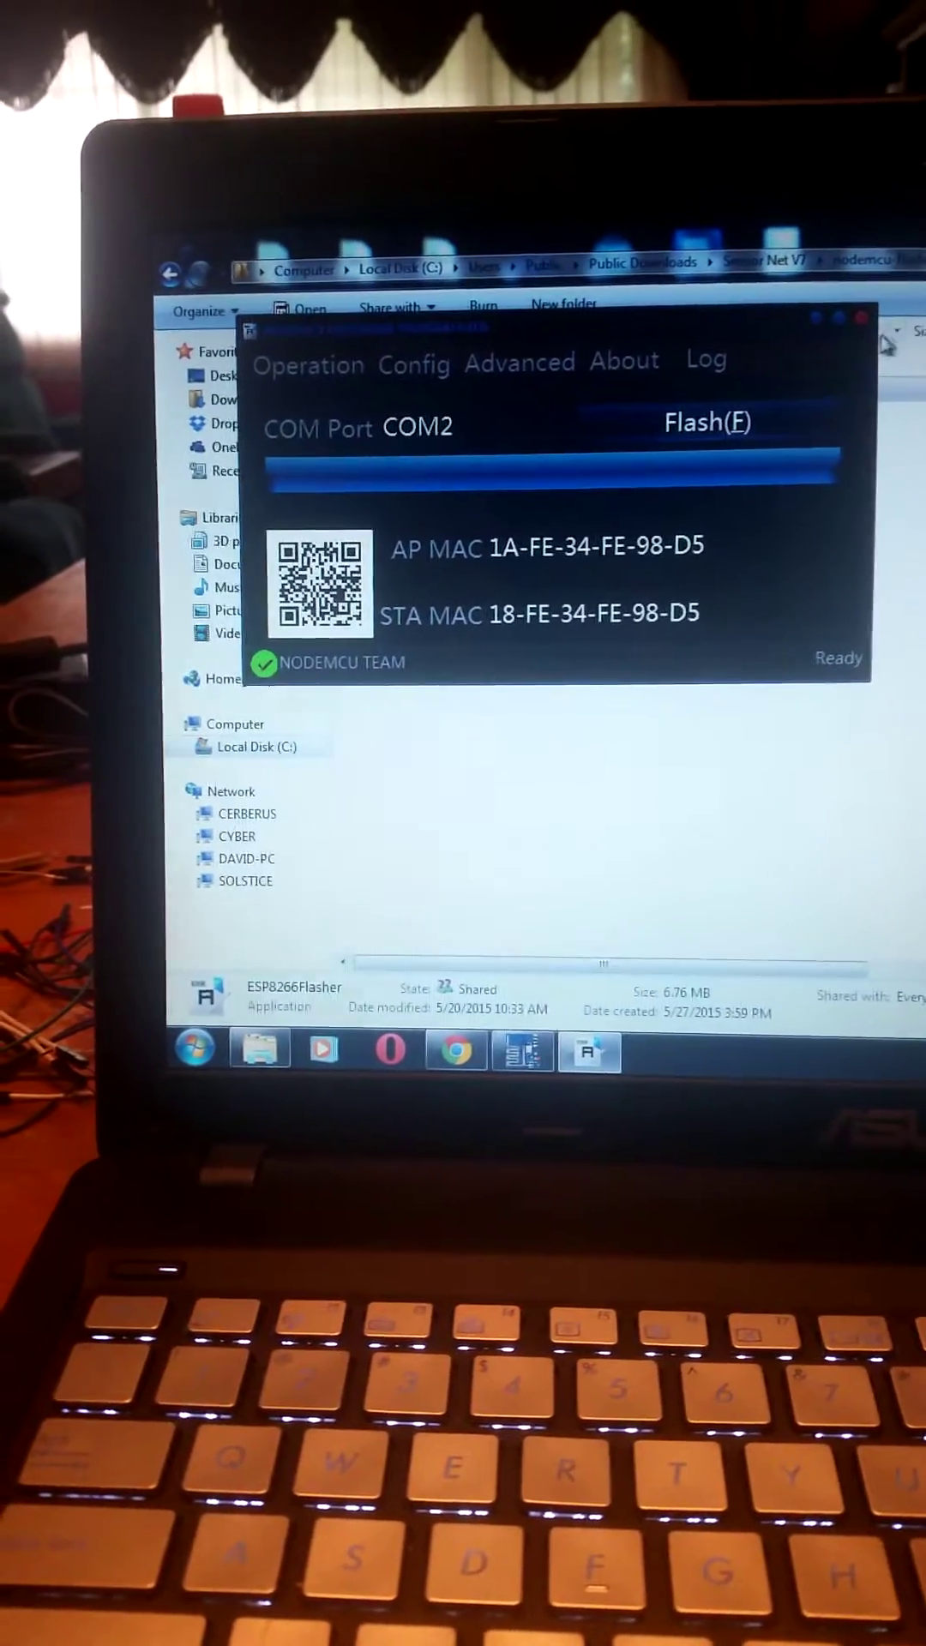
Step: Close ESP8266Flasher and browse from Sensor Net V7 into Sensor, then experimental
click(859, 322)
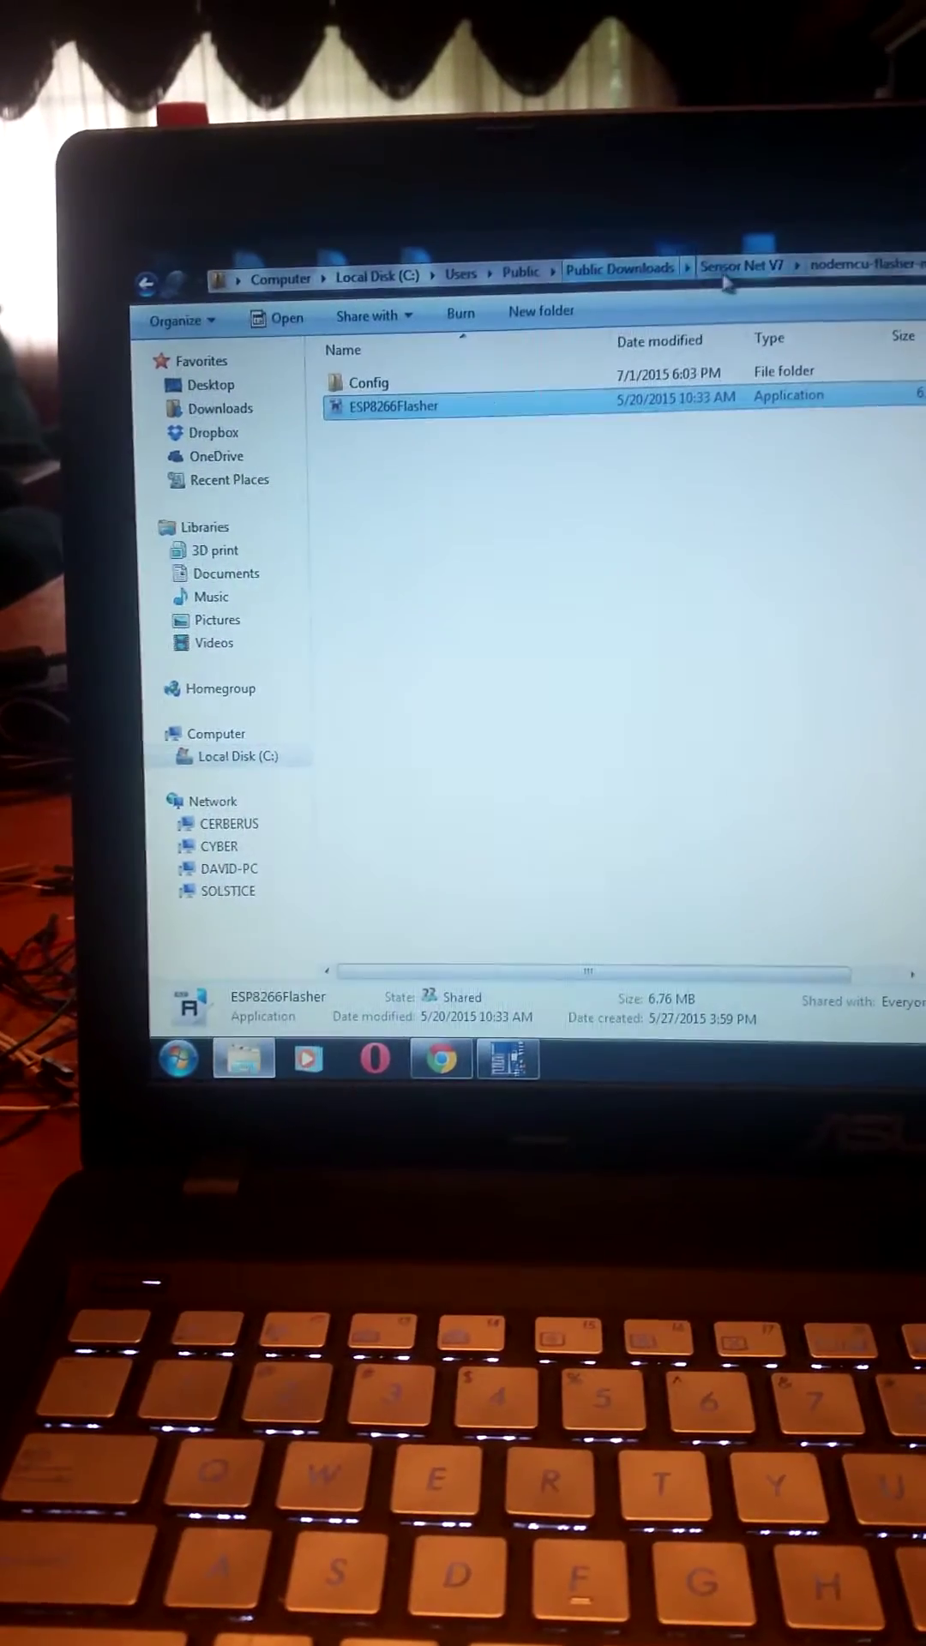
click(750, 264)
click(460, 587)
double_click(463, 590)
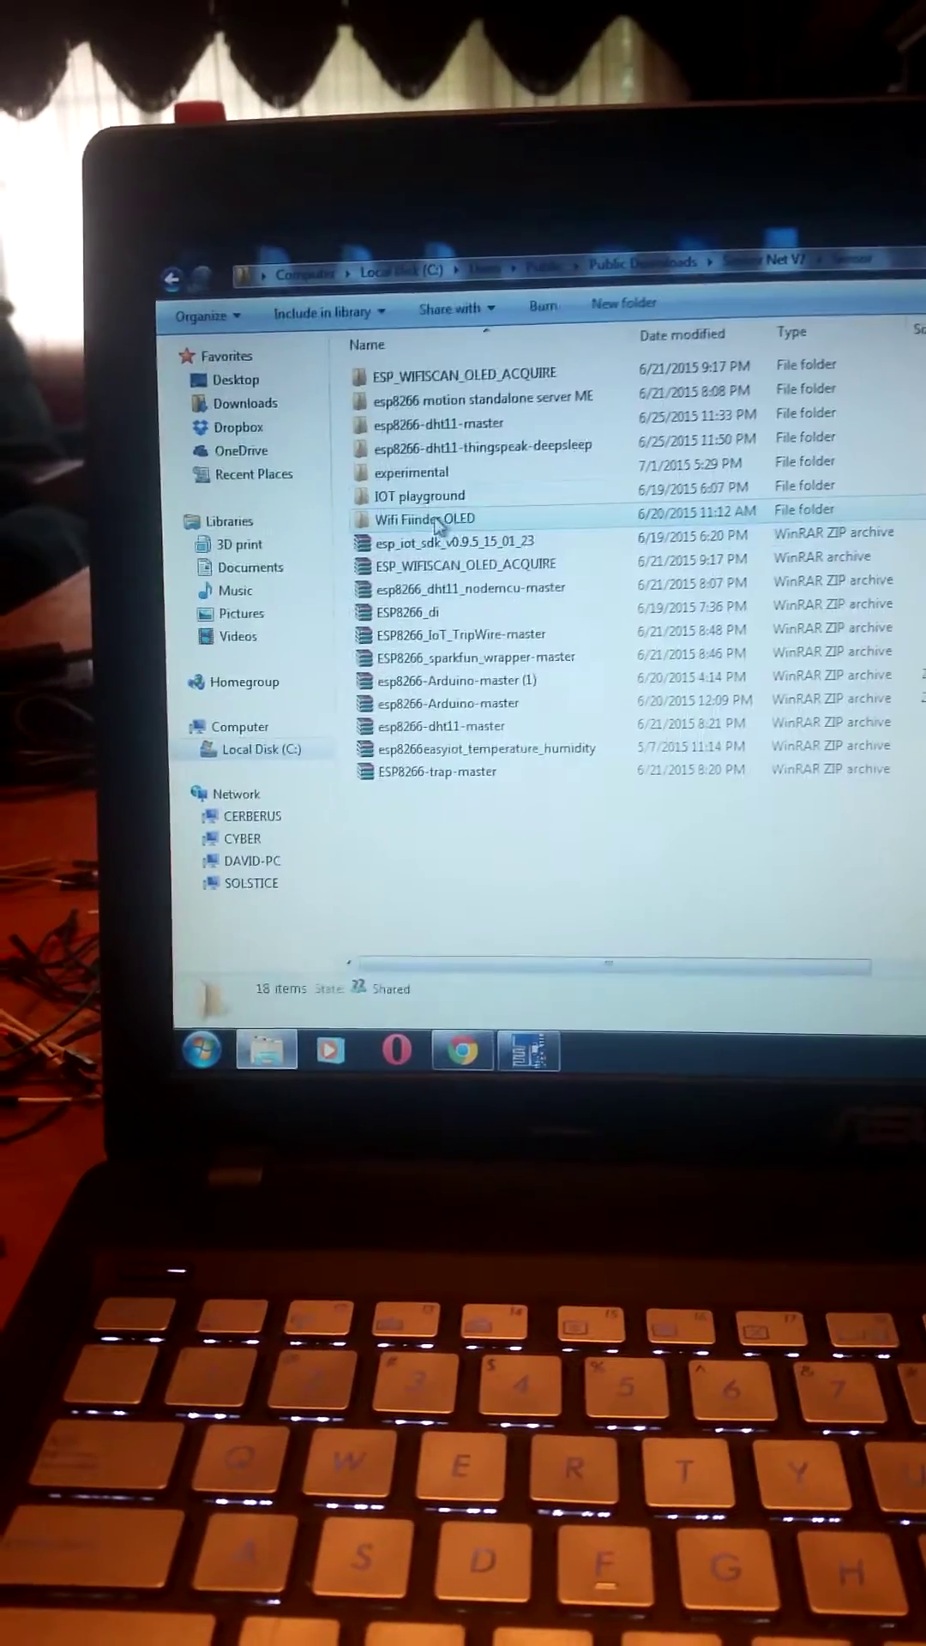
click(428, 490)
double_click(428, 490)
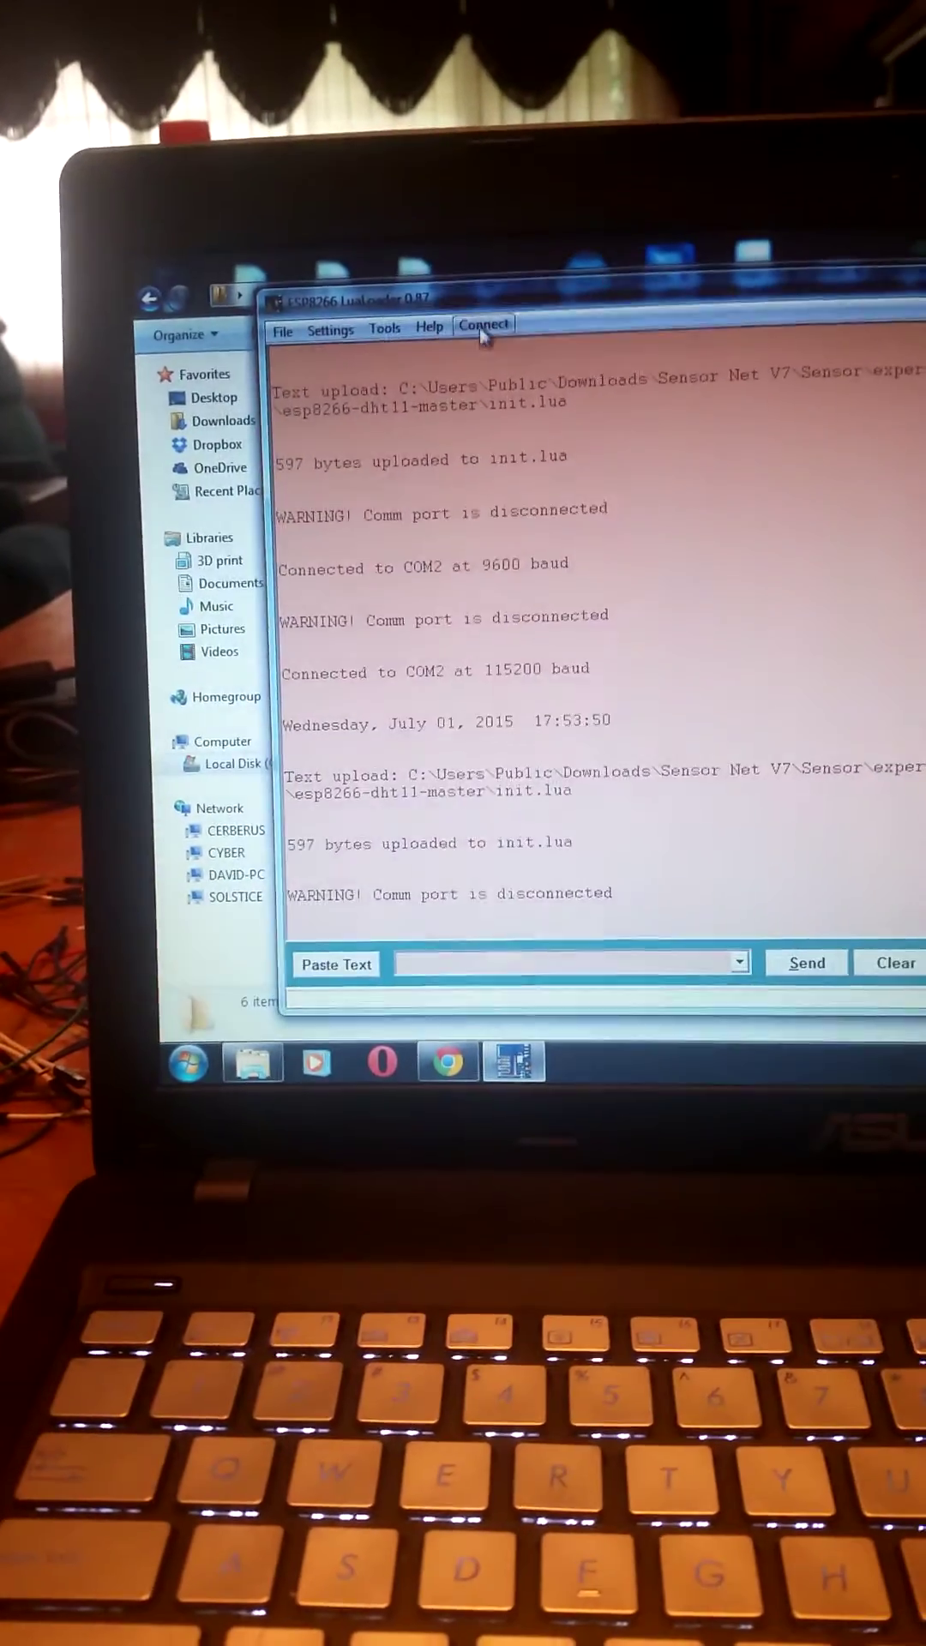
click(337, 332)
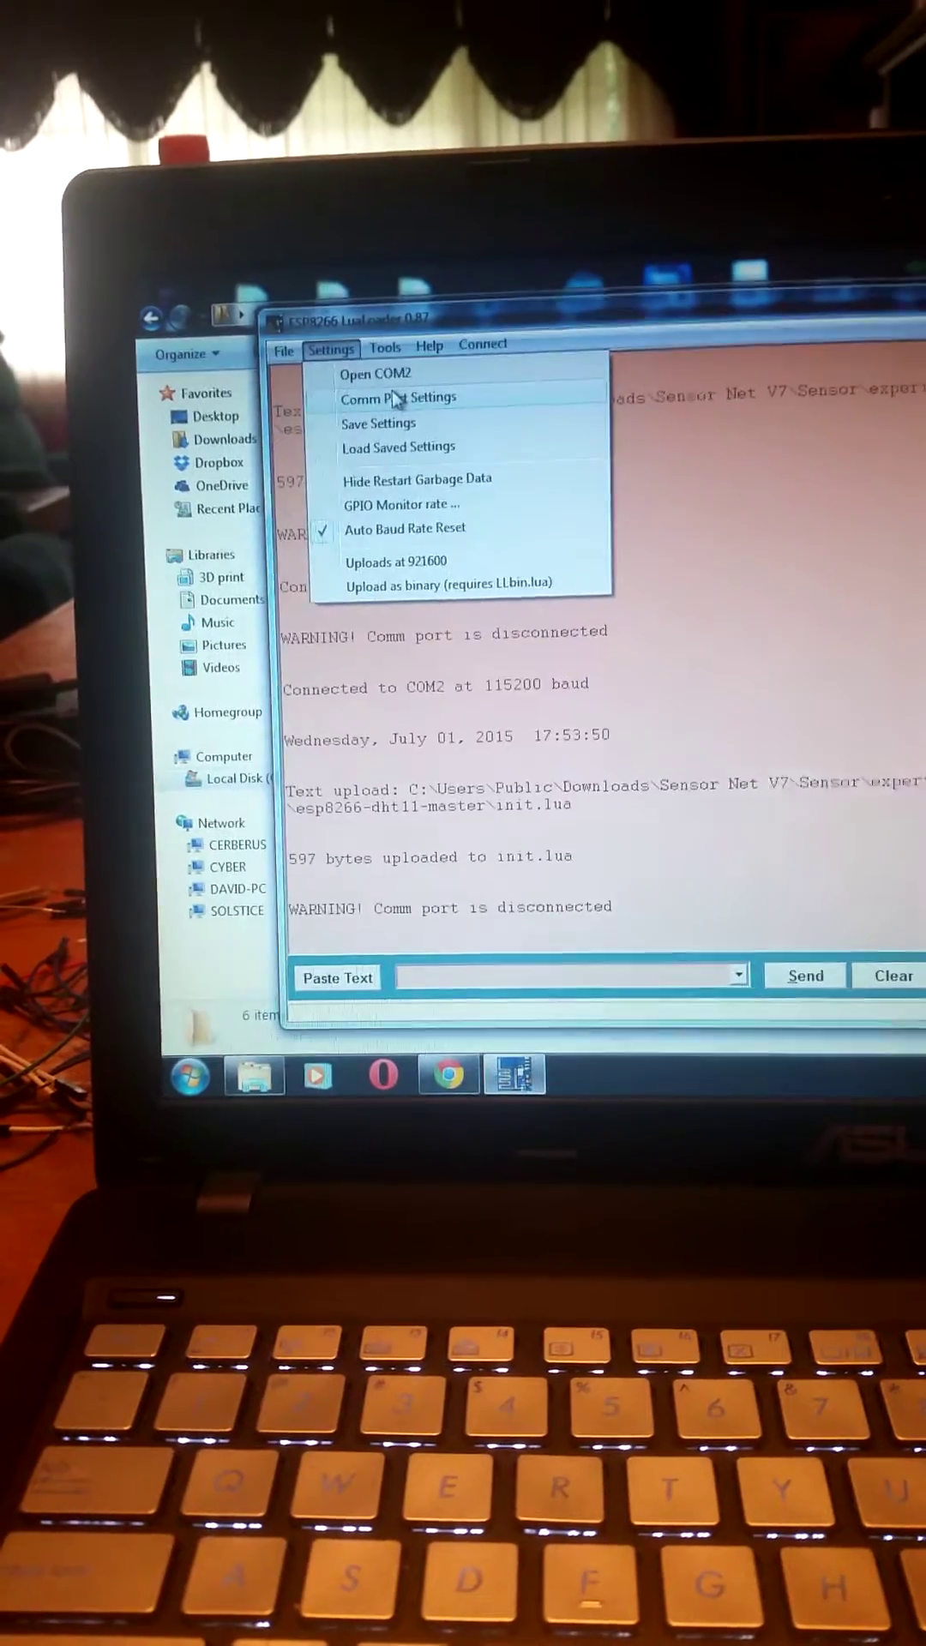
Step: Show the baud rate choices in LuaLoader's COM2 Comm Port Settings
click(438, 404)
click(910, 598)
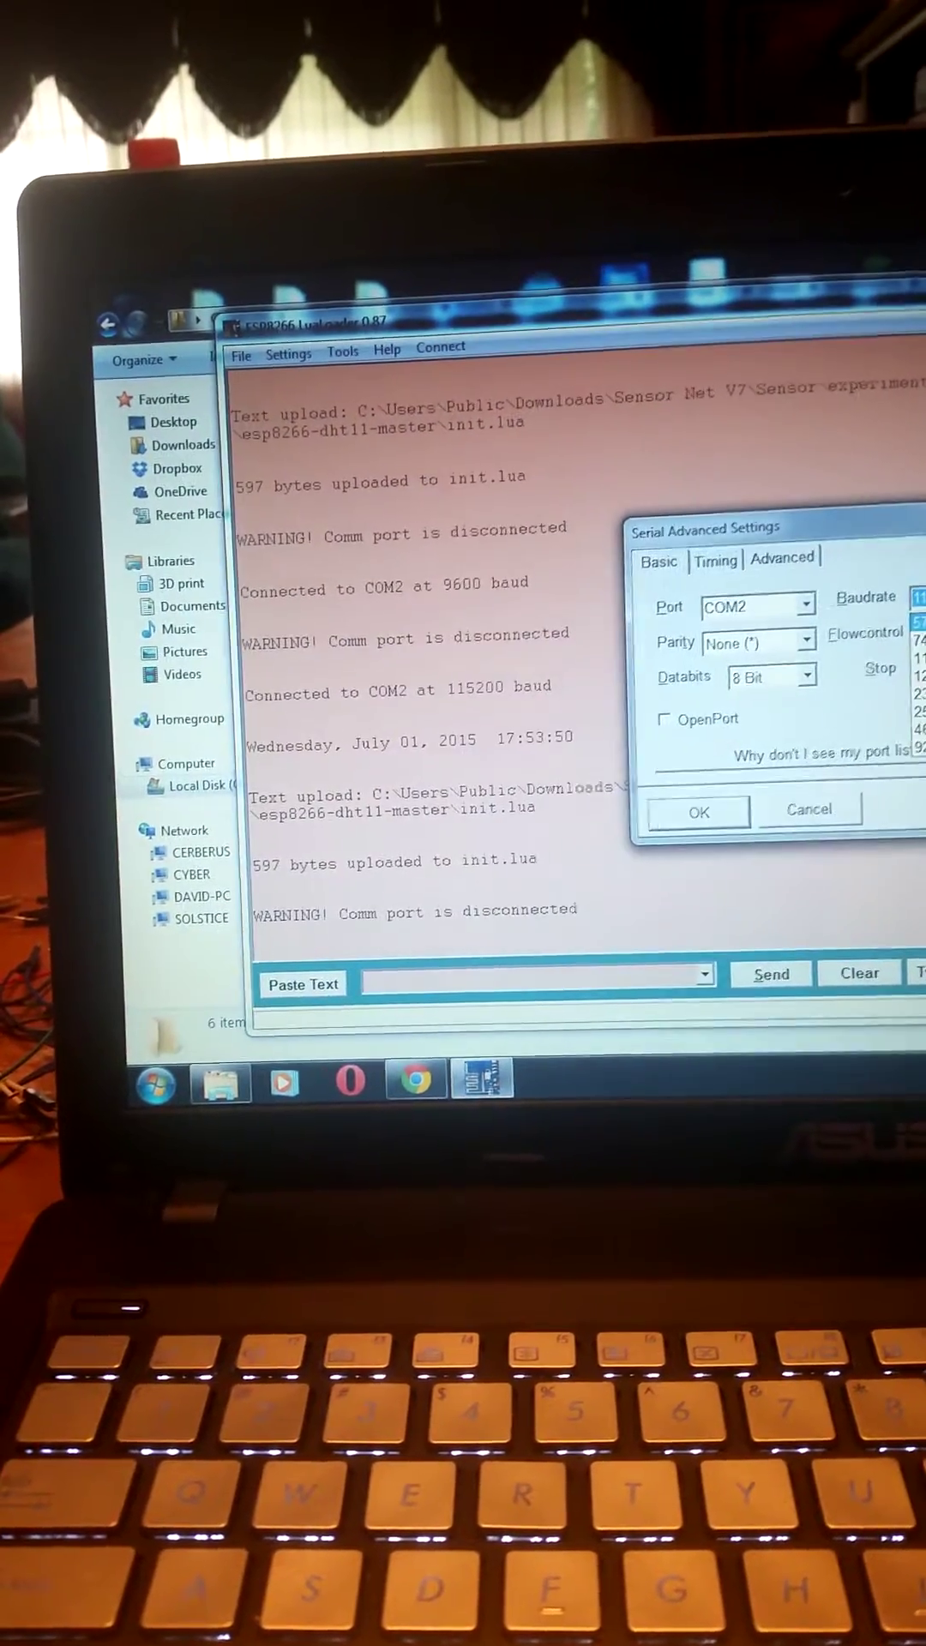